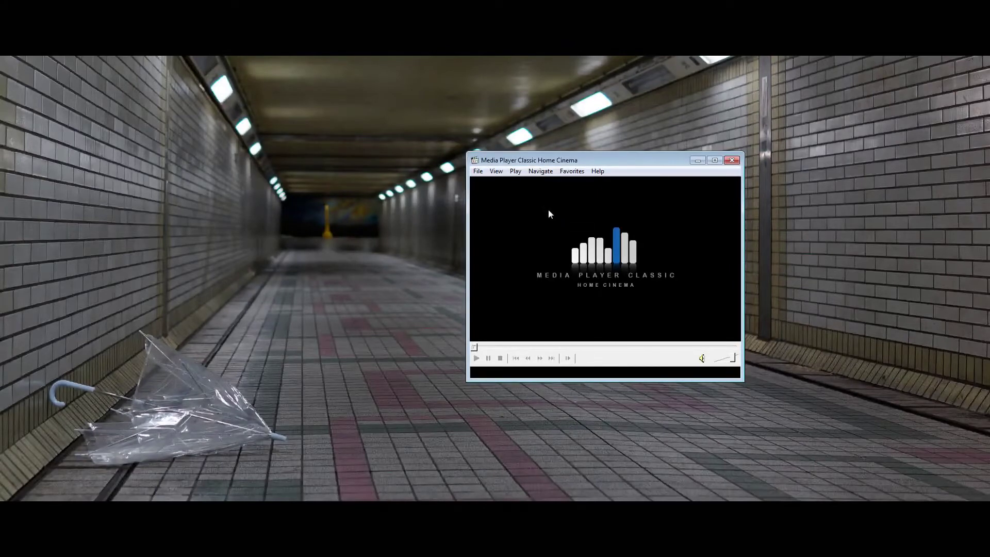
# In the playback output options, set the audio renderer to DirectSound: VX2453 Series (Intel(R) Display Audio)
pyautogui.click(496, 171)
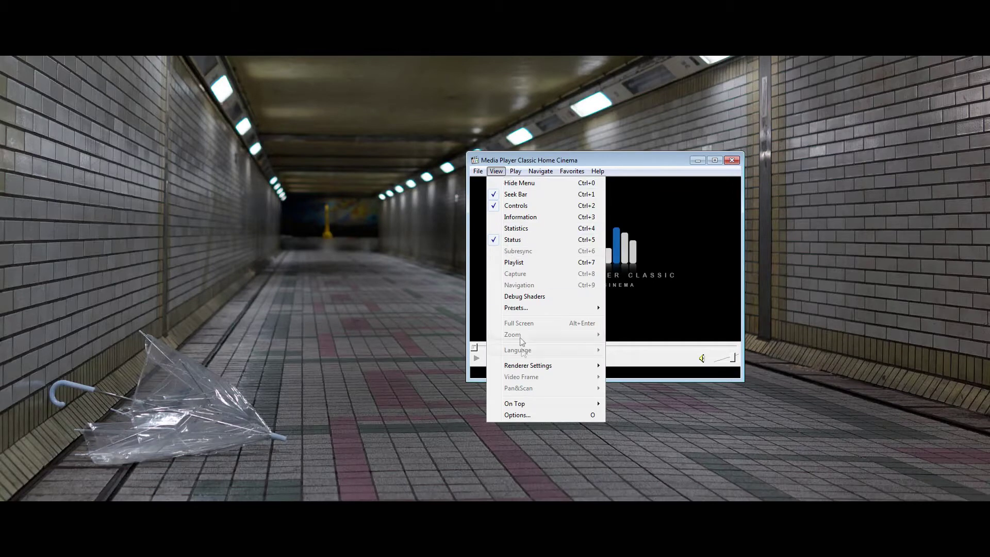
pyautogui.click(527, 415)
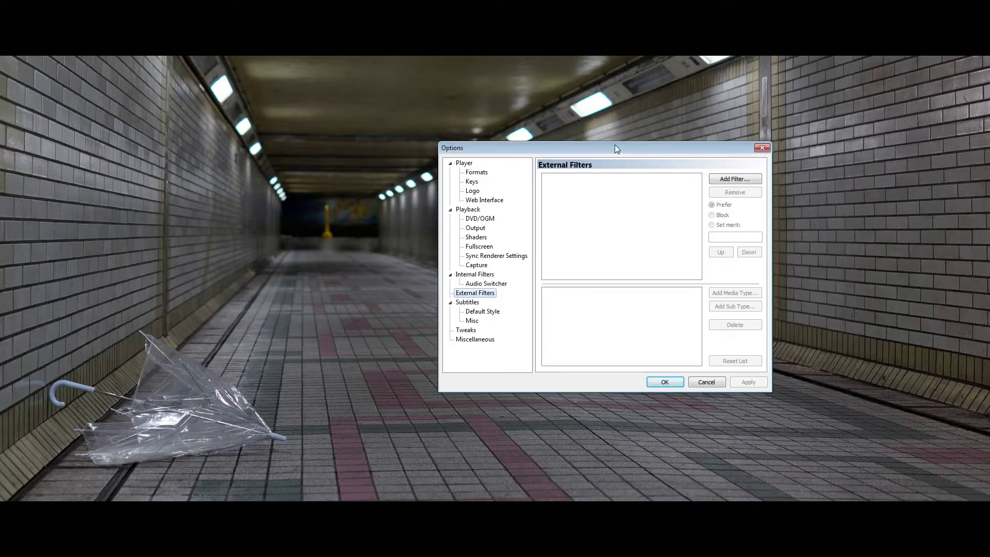
pyautogui.moveTo(615, 147); pyautogui.dragTo(300, 112)
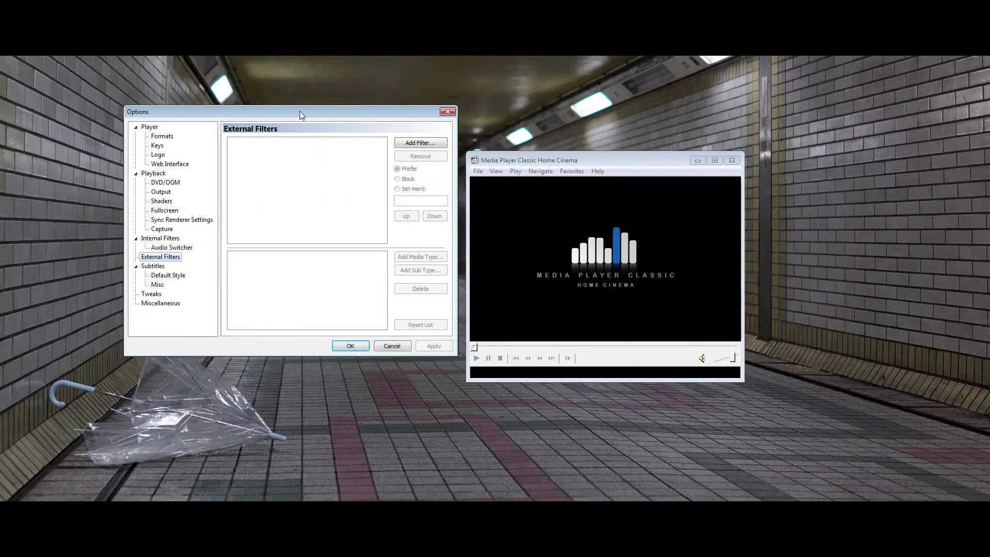
pyautogui.click(160, 194)
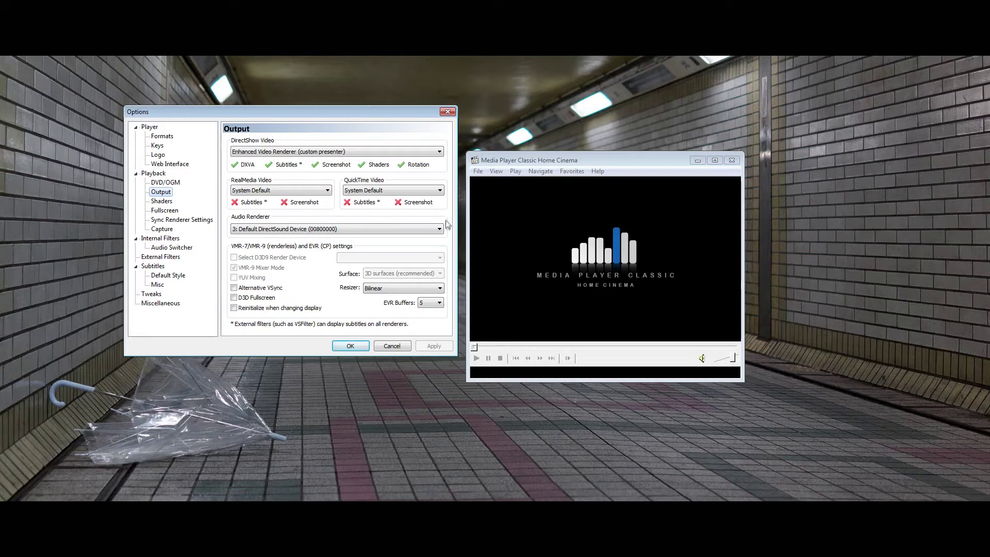
pyautogui.click(411, 234)
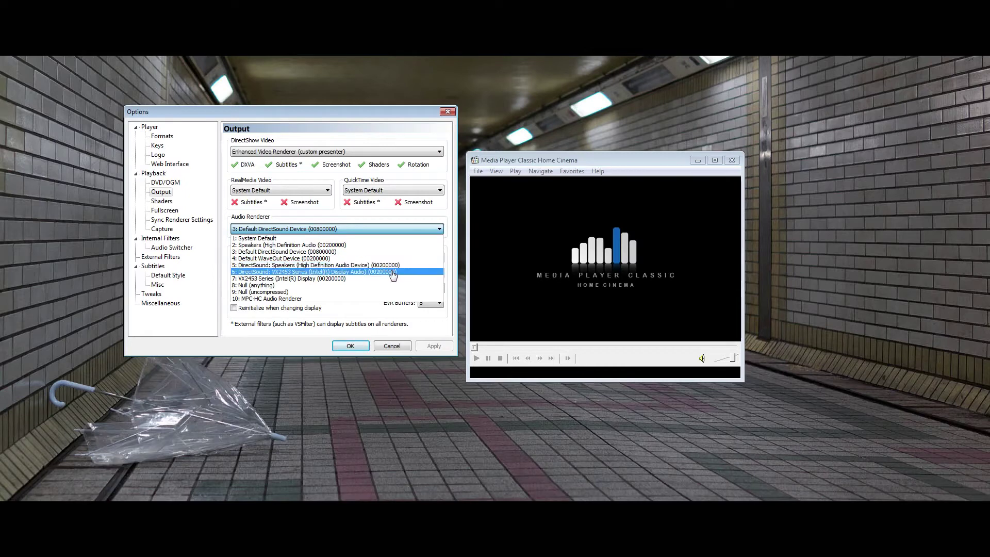
pyautogui.click(290, 272)
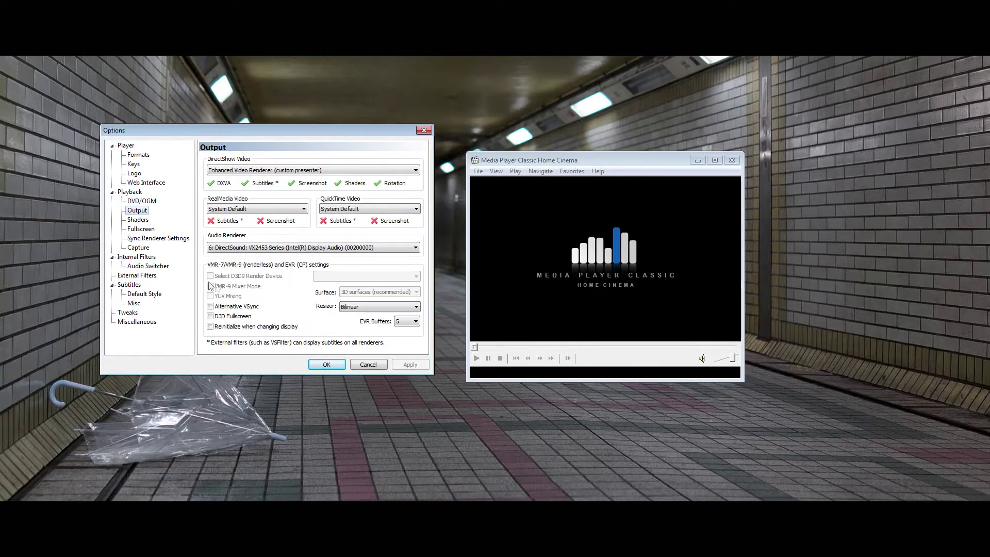
# Disable the DTS/AC3, FLAC and MPEG Audio source filters among the internal filters
pyautogui.click(146, 257)
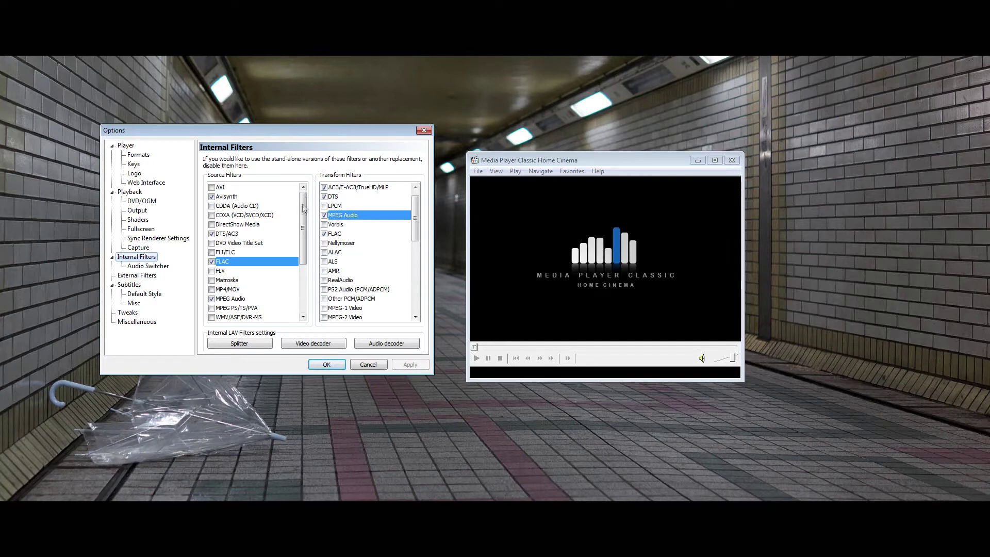
pyautogui.click(211, 234)
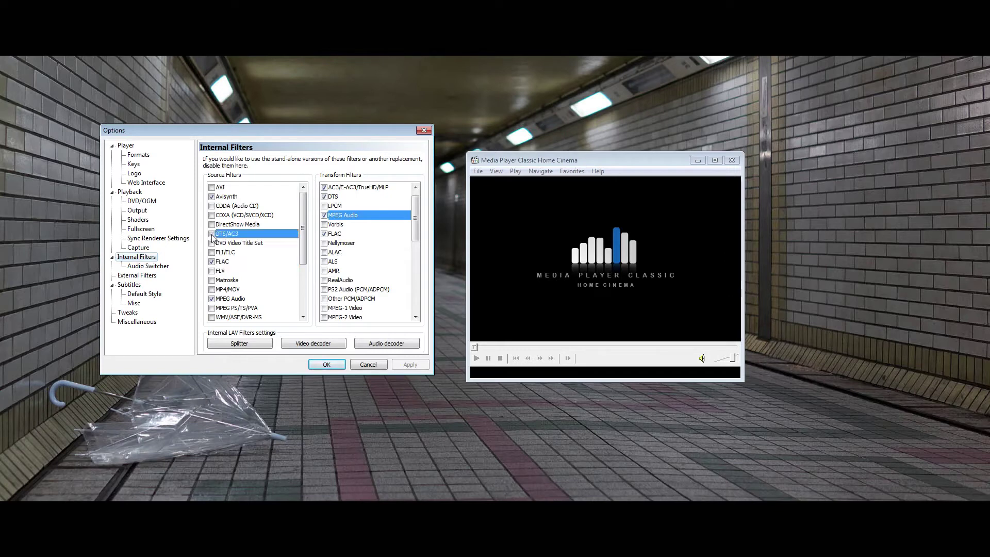
pyautogui.click(211, 262)
pyautogui.click(212, 299)
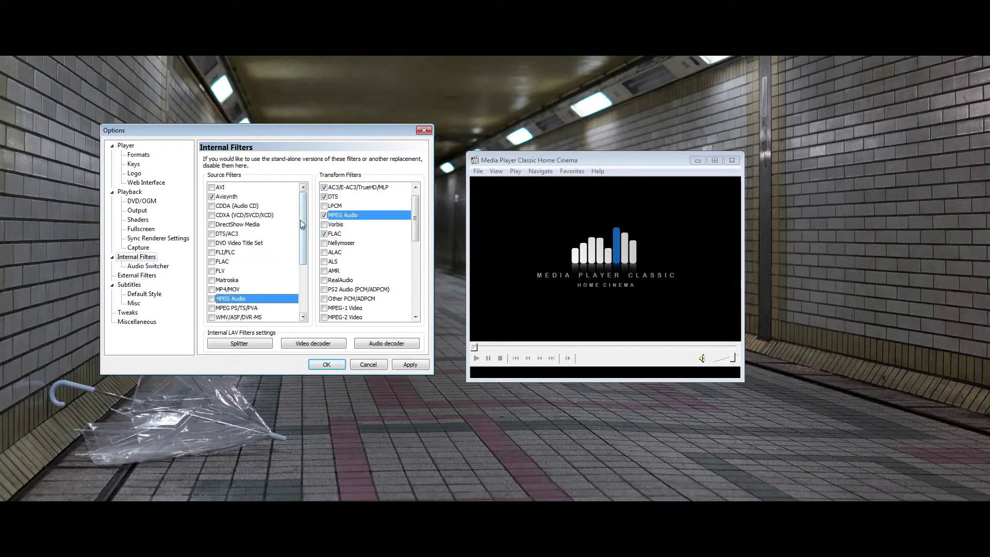
pyautogui.moveTo(303, 231)
pyautogui.mouseDown()
pyautogui.moveTo(302, 280)
pyautogui.moveTo(302, 232)
pyautogui.mouseUp()
# Disable the AC3/E-AC3/TrueHD/MLP, DTS, MPEG Audio and FLAC internal transform filters and apply the changes
pyautogui.click(324, 189)
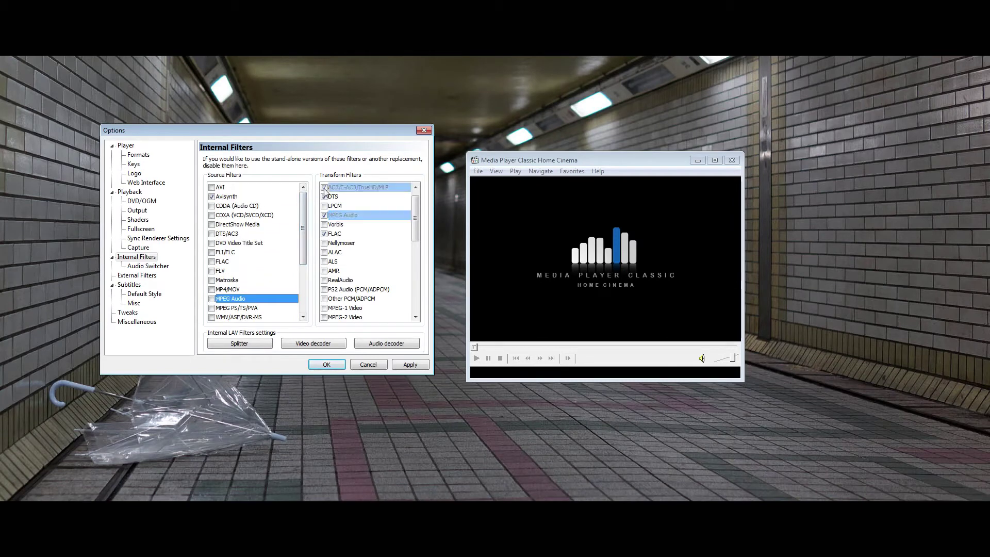
pyautogui.click(325, 197)
pyautogui.click(324, 216)
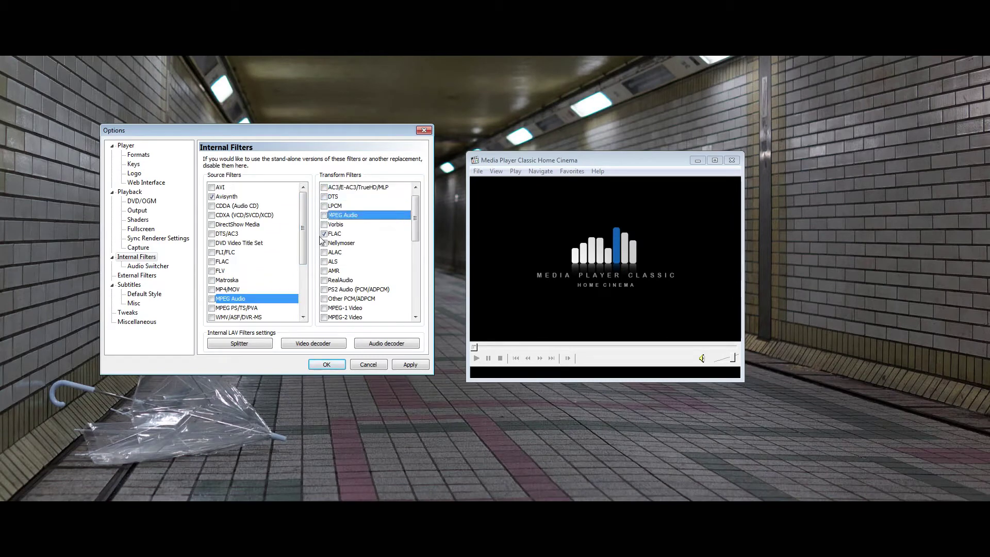
pyautogui.click(324, 234)
pyautogui.moveTo(414, 217)
pyautogui.mouseDown()
pyautogui.moveTo(411, 263)
pyautogui.moveTo(413, 227)
pyautogui.mouseUp()
pyautogui.click(410, 365)
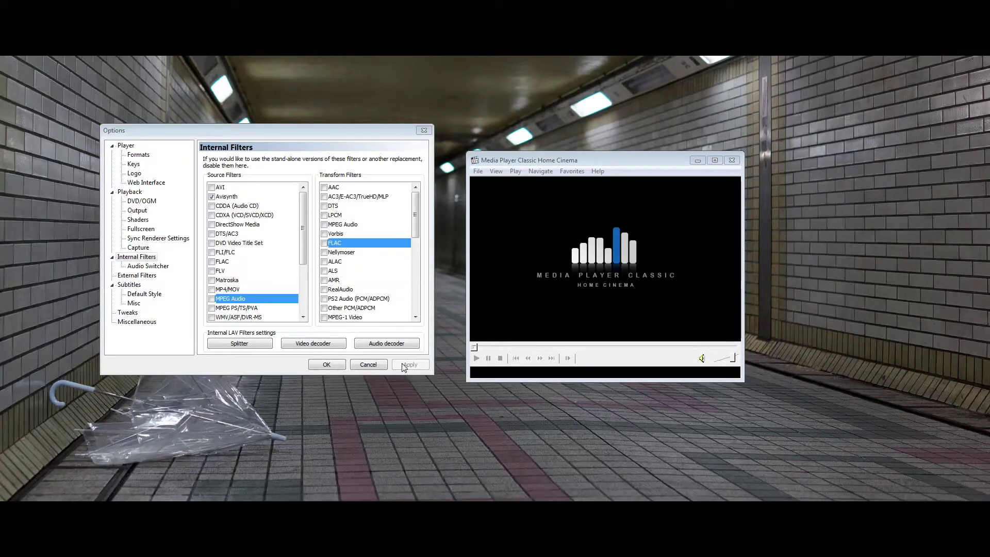
# Add Haali Media Splitter and LAV Audio Decoder as external filters
pyautogui.click(144, 279)
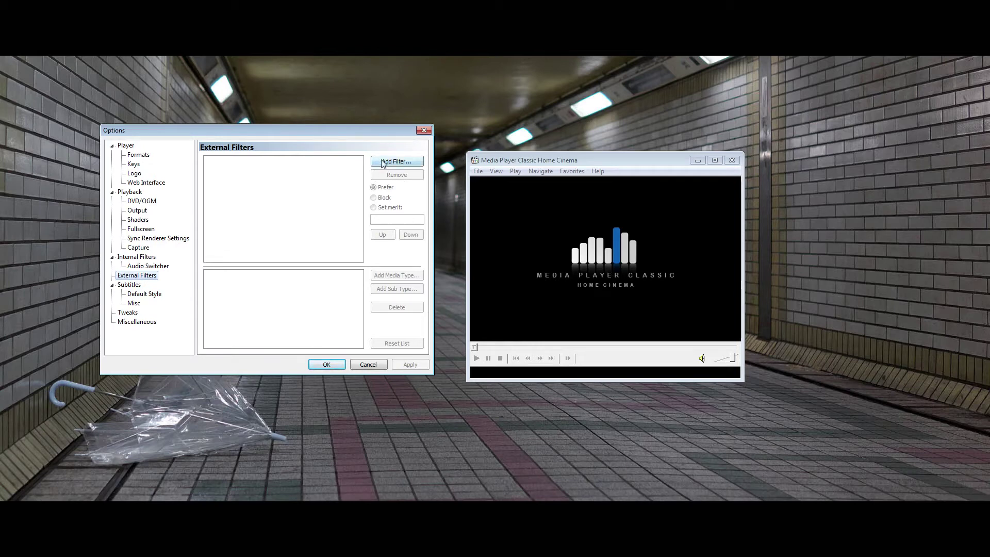
pyautogui.click(415, 162)
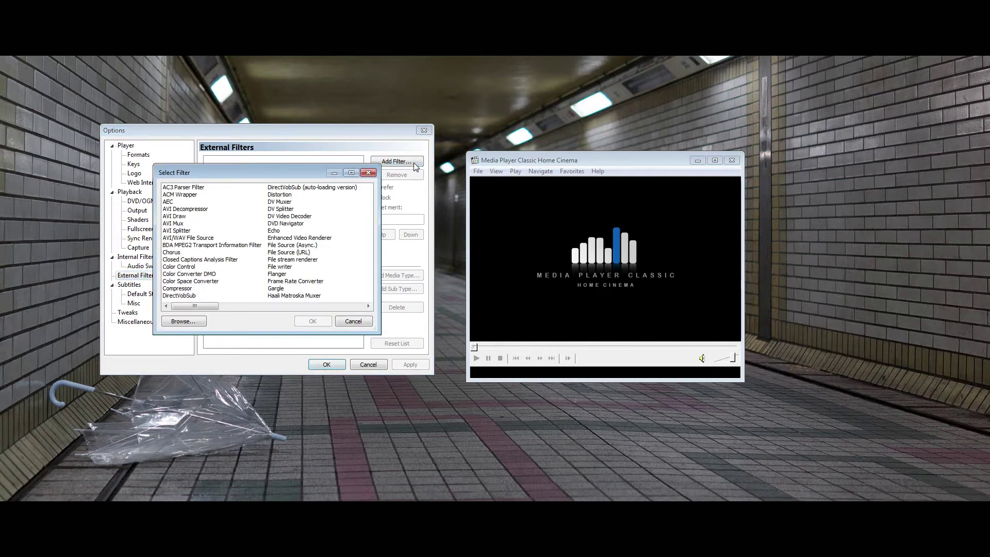
pyautogui.moveTo(206, 308); pyautogui.dragTo(230, 306)
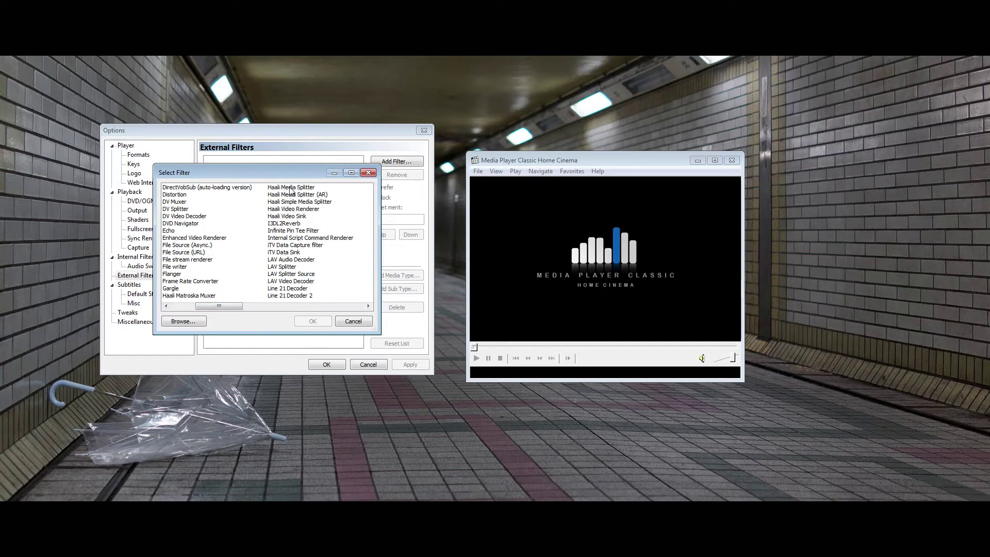
pyautogui.click(293, 189)
pyautogui.click(312, 321)
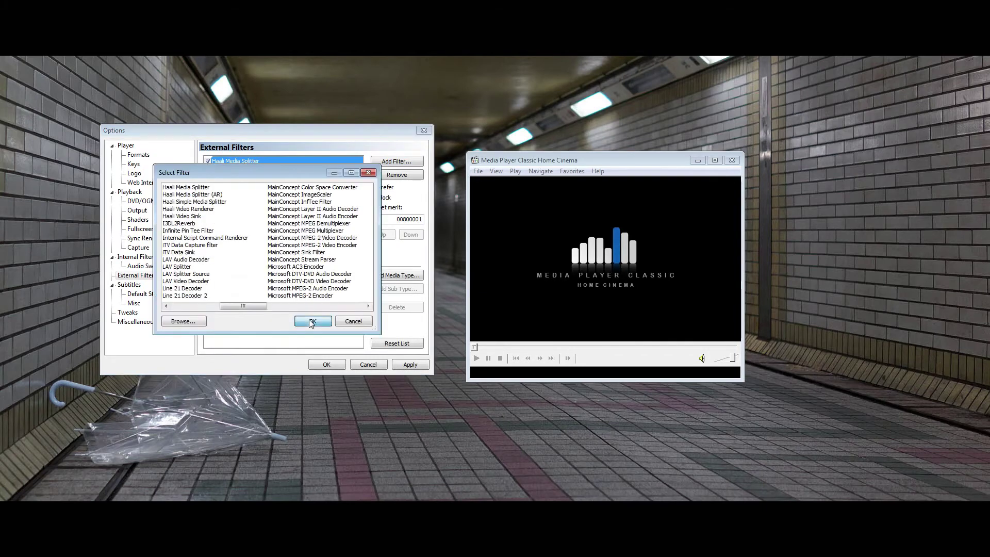
pyautogui.click(313, 321)
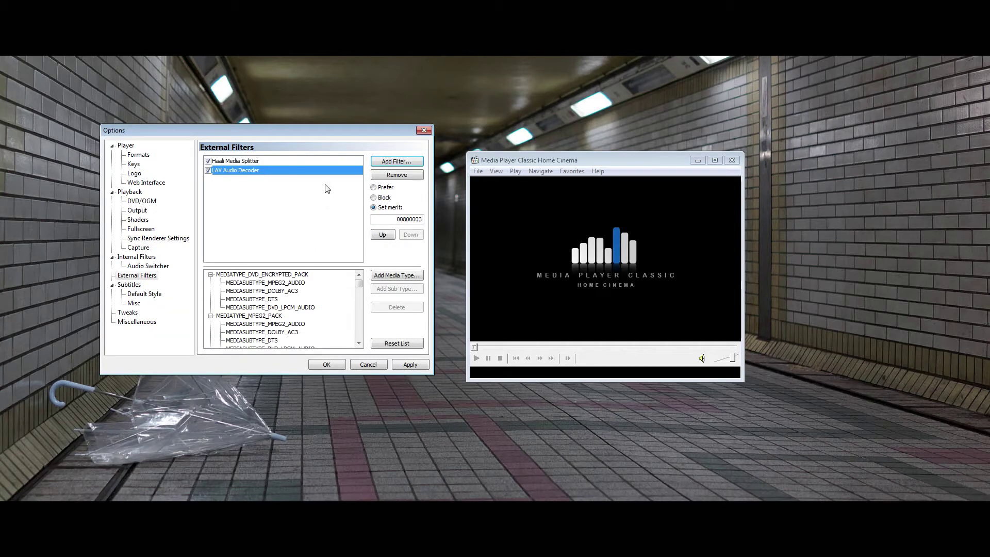
# Add LAV Video Decoder to the external filters and apply the changes
pyautogui.click(389, 163)
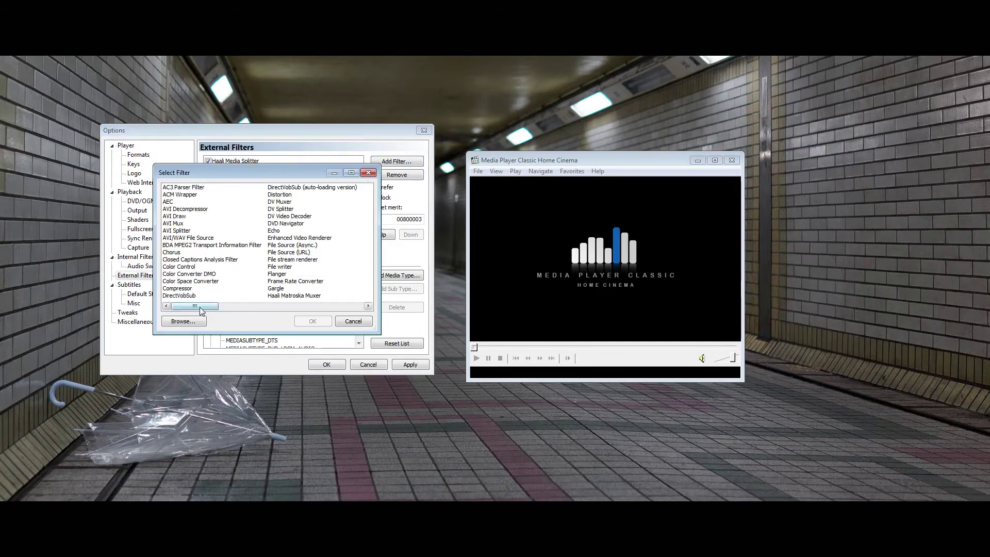
pyautogui.moveTo(206, 307); pyautogui.dragTo(224, 308)
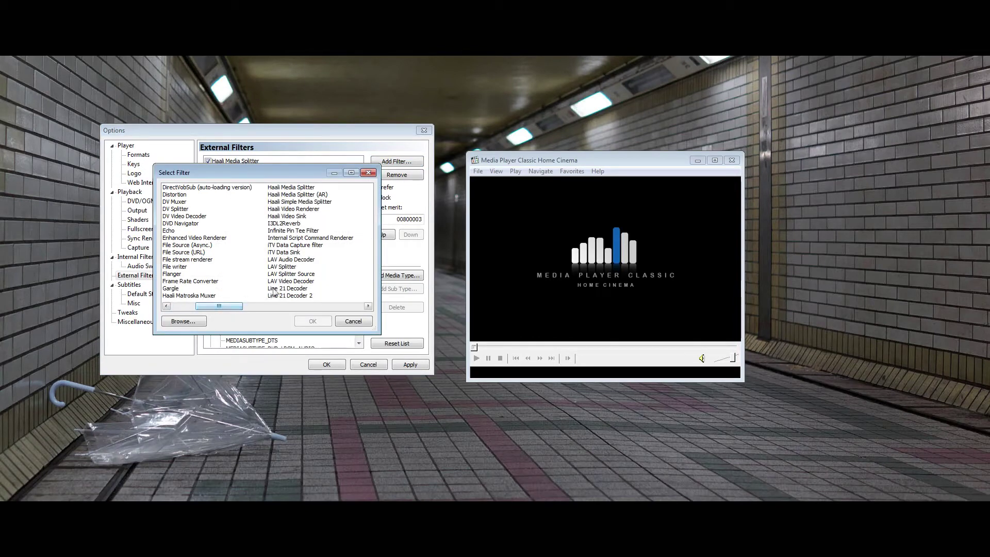
pyautogui.click(292, 282)
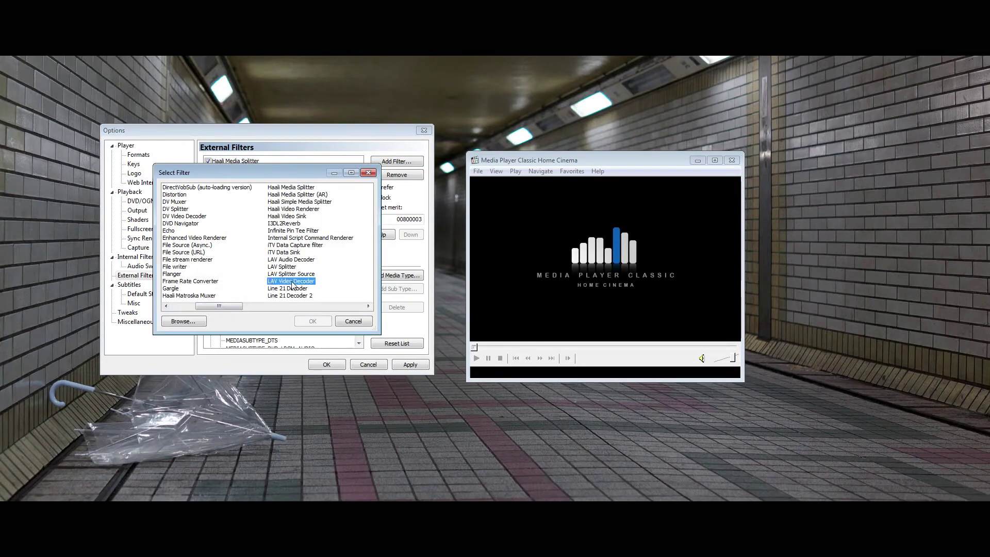
pyautogui.click(308, 323)
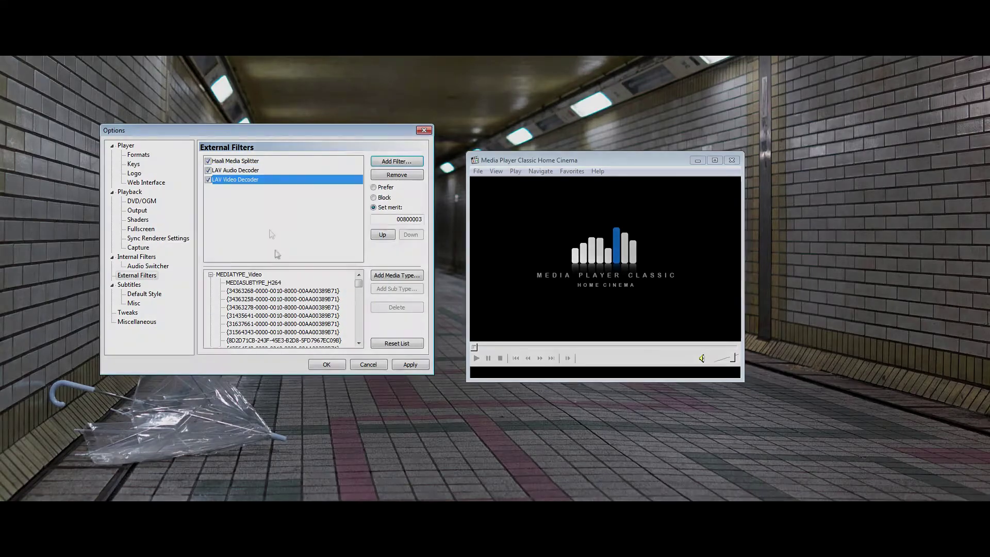
pyautogui.click(410, 364)
# In the LAV Audio Decoder settings, enable bitstreaming for Dolby Digital, Dolby Digital Plus, Dolby TrueHD, DTS and DTS-HD
pyautogui.click(248, 172)
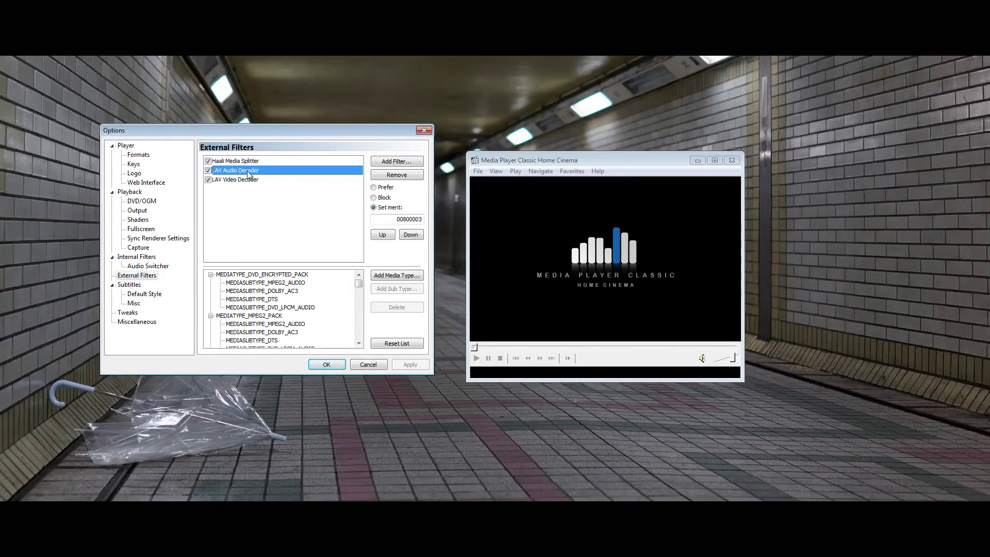
pyautogui.doubleClick(248, 172)
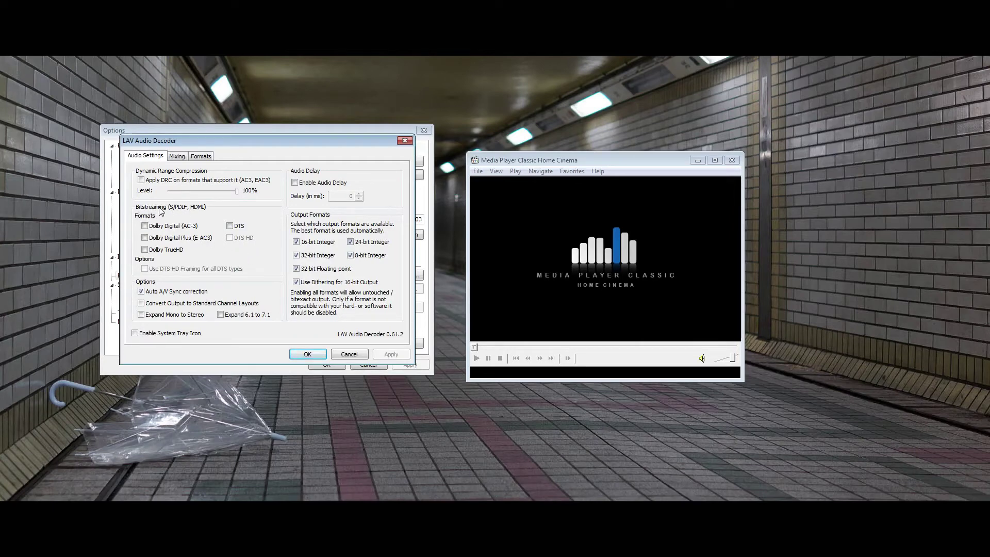
pyautogui.click(145, 226)
pyautogui.click(145, 238)
pyautogui.click(145, 250)
pyautogui.click(230, 226)
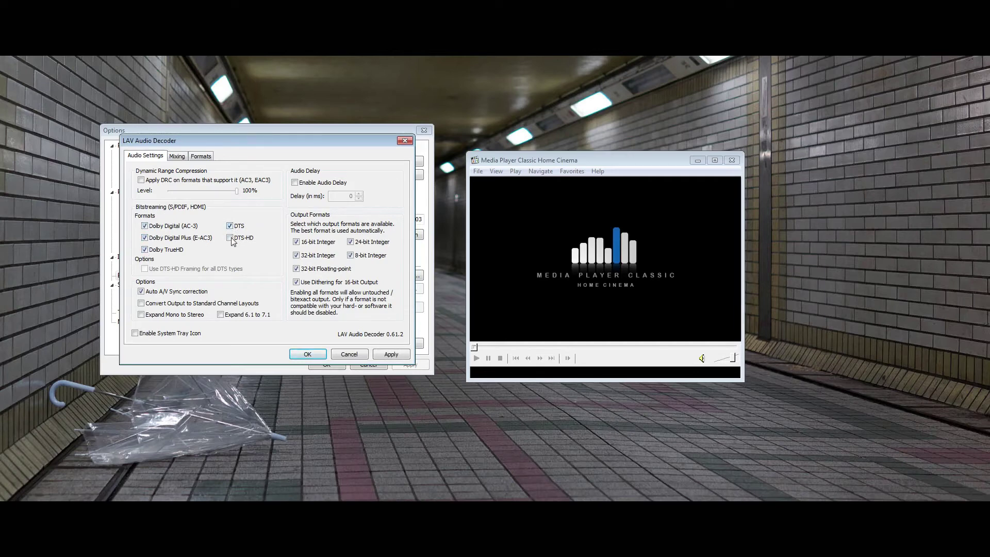
pyautogui.click(230, 238)
pyautogui.click(307, 353)
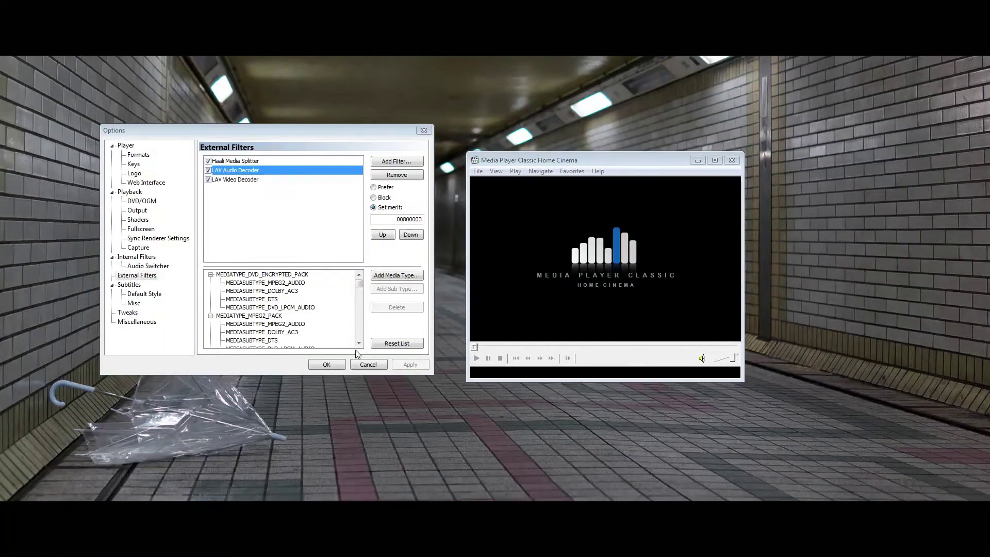
# Set LAV Video Decoder's hardware decoder to NVIDIA CUVID, with MPEG-4 and UHD (4K) hardware decoding enabled
pyautogui.click(247, 185)
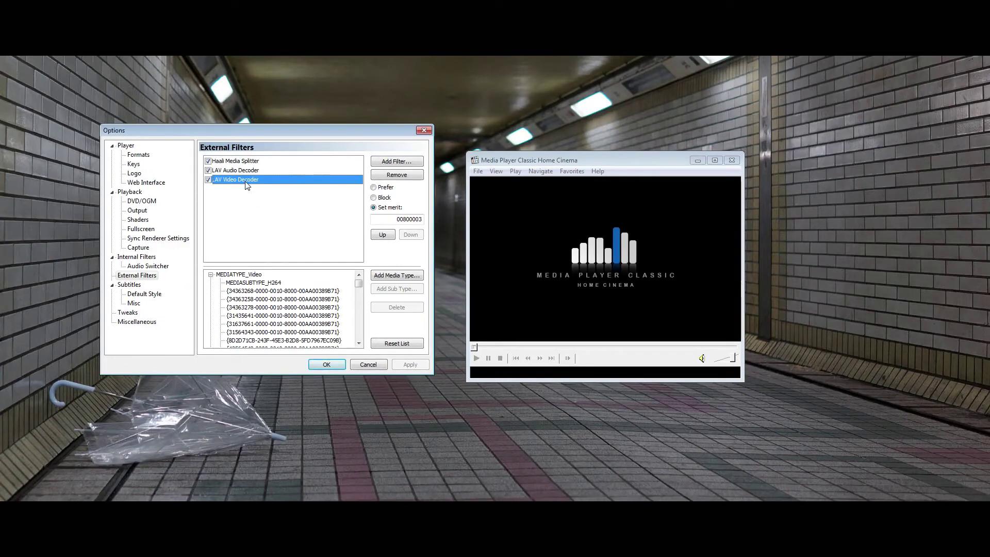
pyautogui.doubleClick(246, 180)
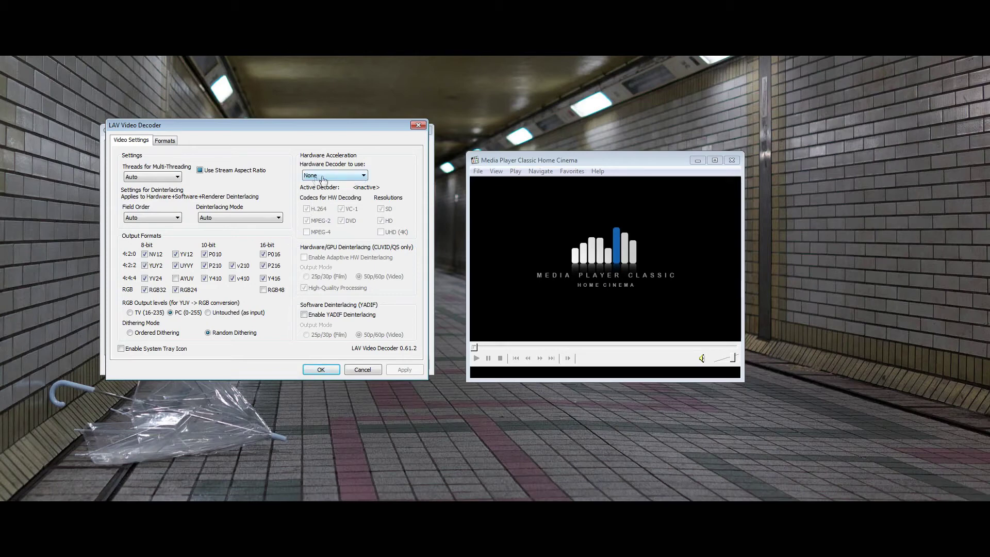
pyautogui.click(359, 178)
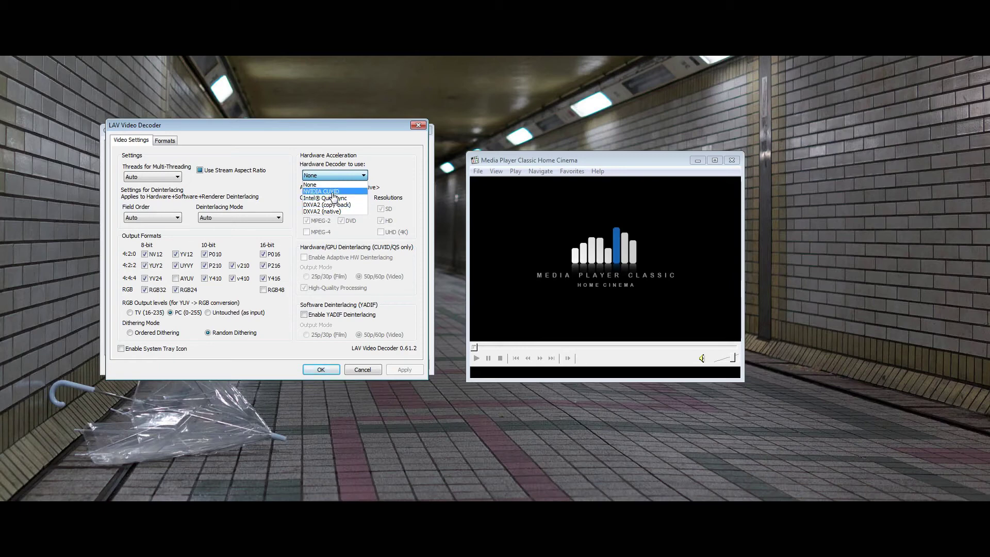
pyautogui.click(333, 192)
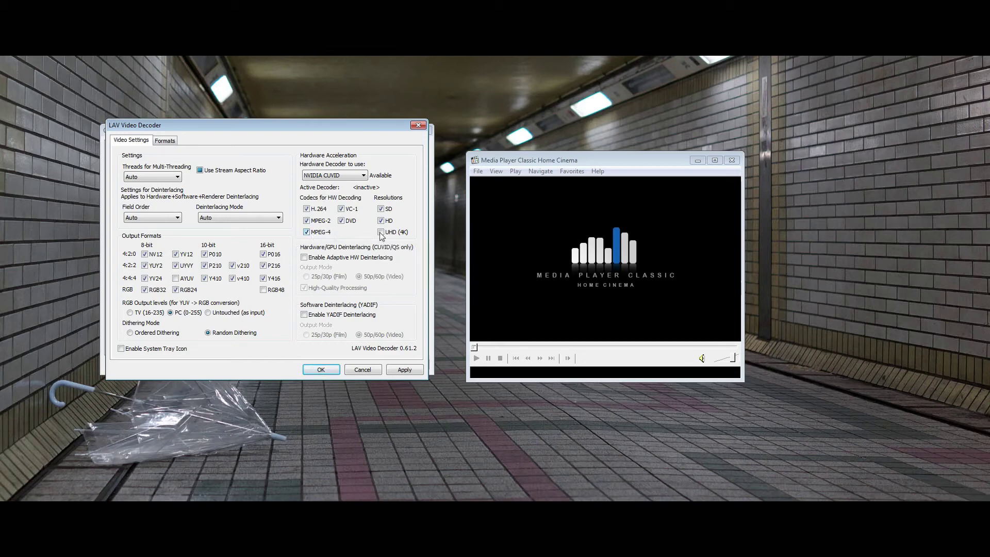
pyautogui.click(403, 370)
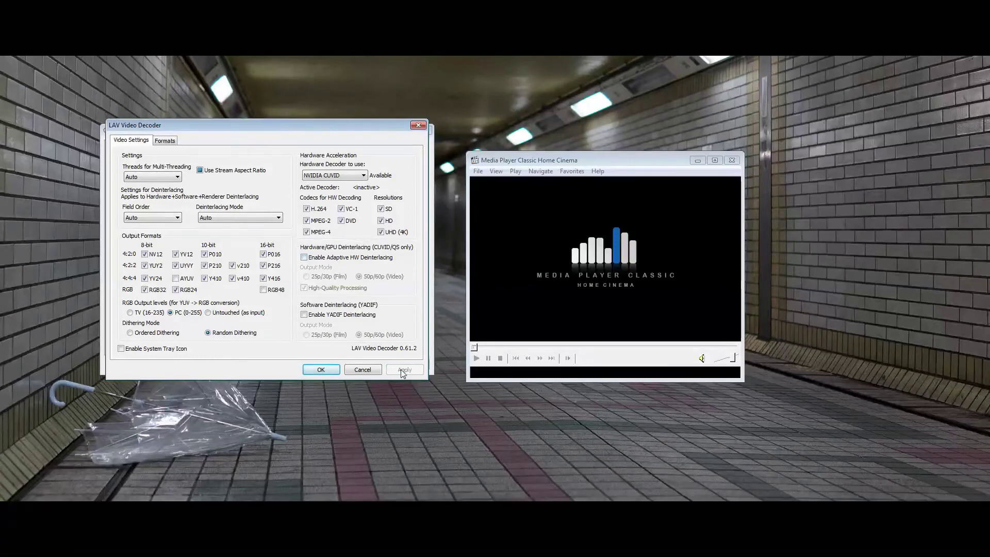
pyautogui.click(328, 370)
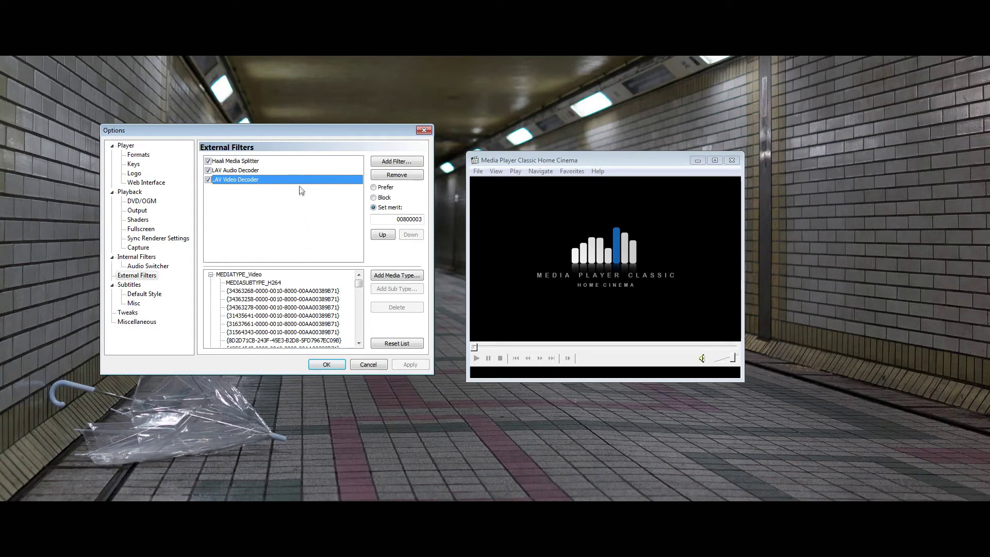
# Set Haali Media Splitter, LAV Audio Decoder and LAV Video Decoder to Prefer
pyautogui.click(289, 166)
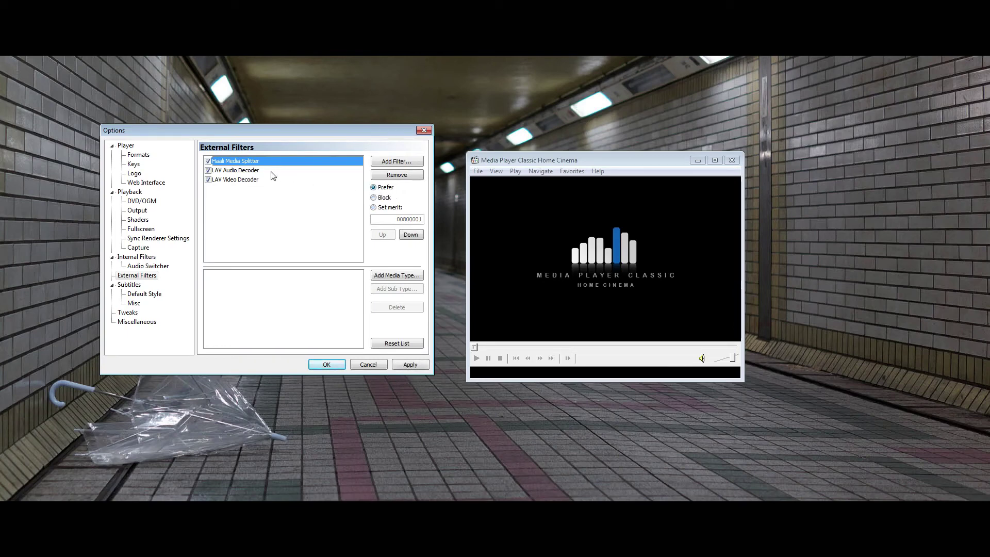
pyautogui.press('Down')
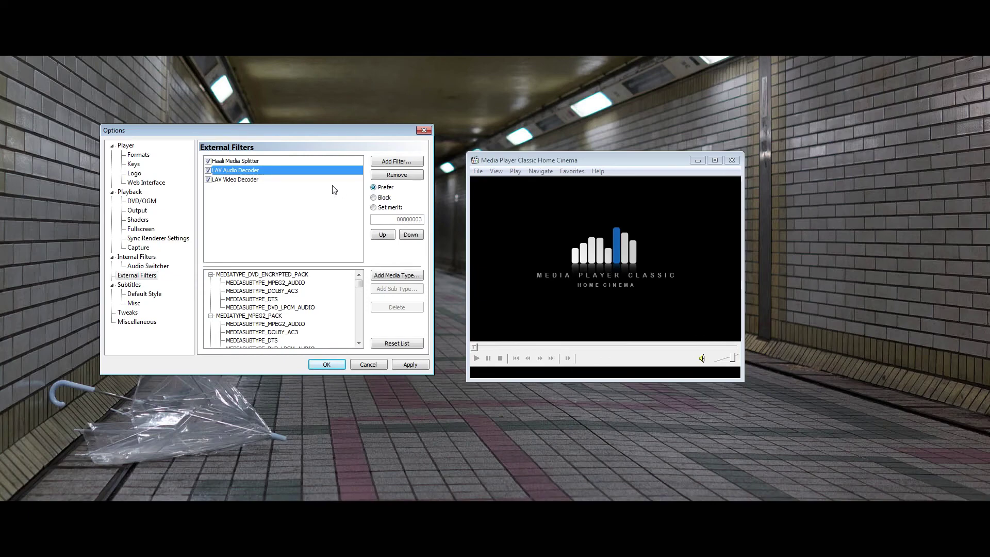
pyautogui.click(272, 180)
pyautogui.click(373, 187)
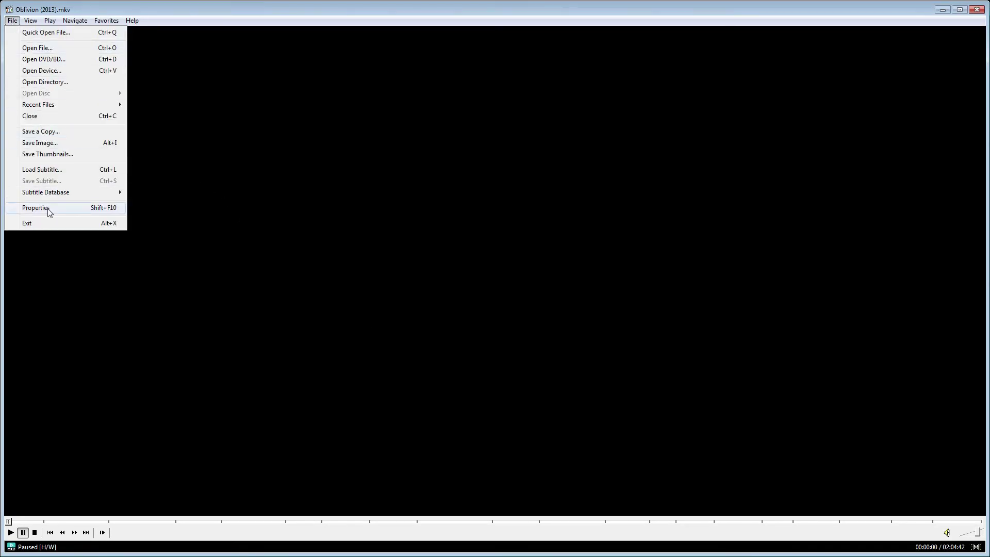
# Open the properties of the loaded video Oblivion (2013).mkv to examine its audio and video streams
pyautogui.click(36, 208)
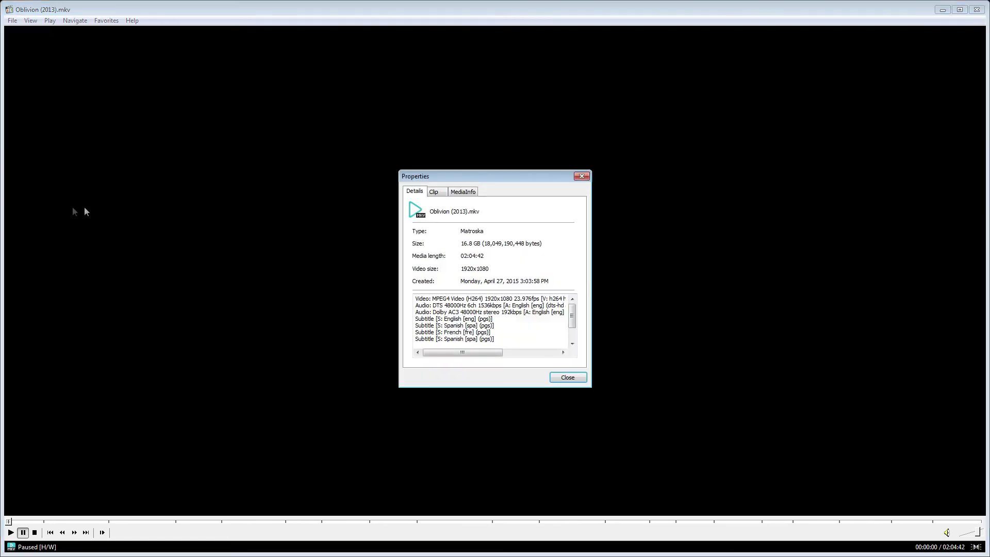